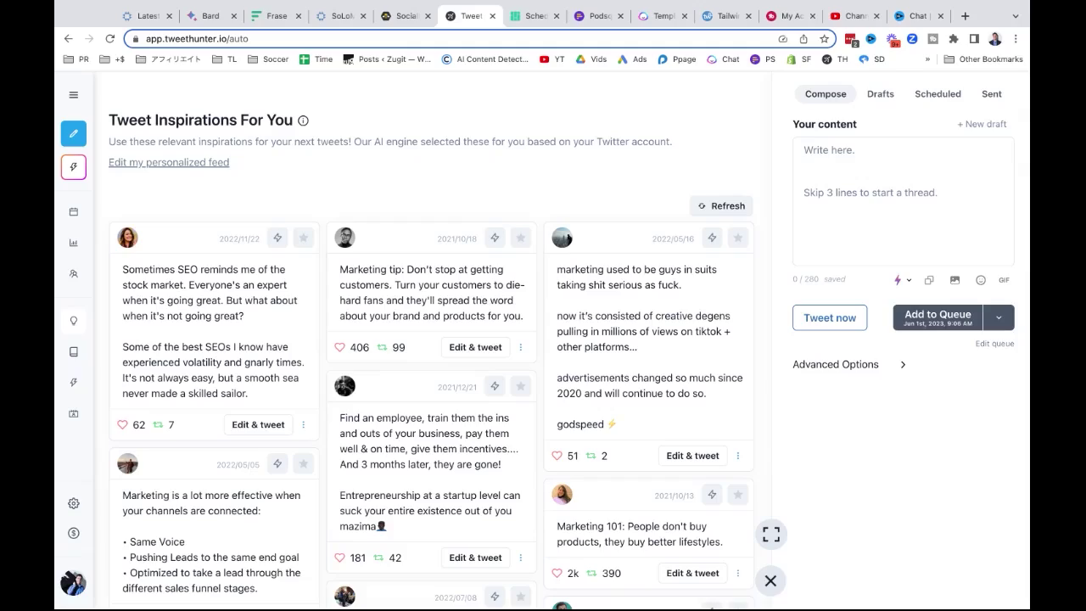
- Open the 'Edit my personalized feed' keyword settings under Tweet Inspirations For You
mouse_move(66, 210)
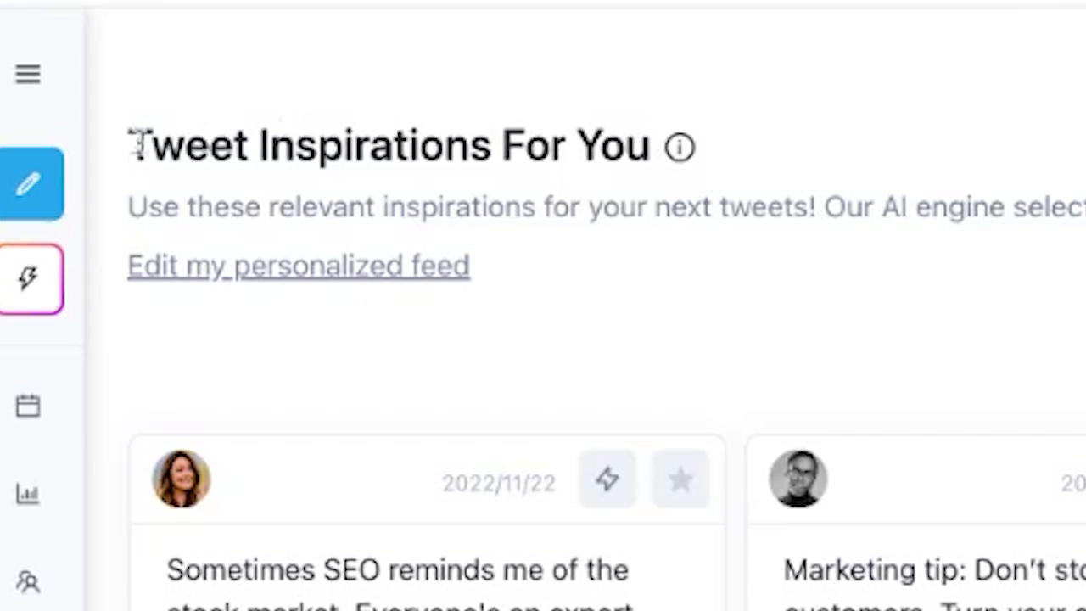
left_click_drag(112, 120, 293, 120)
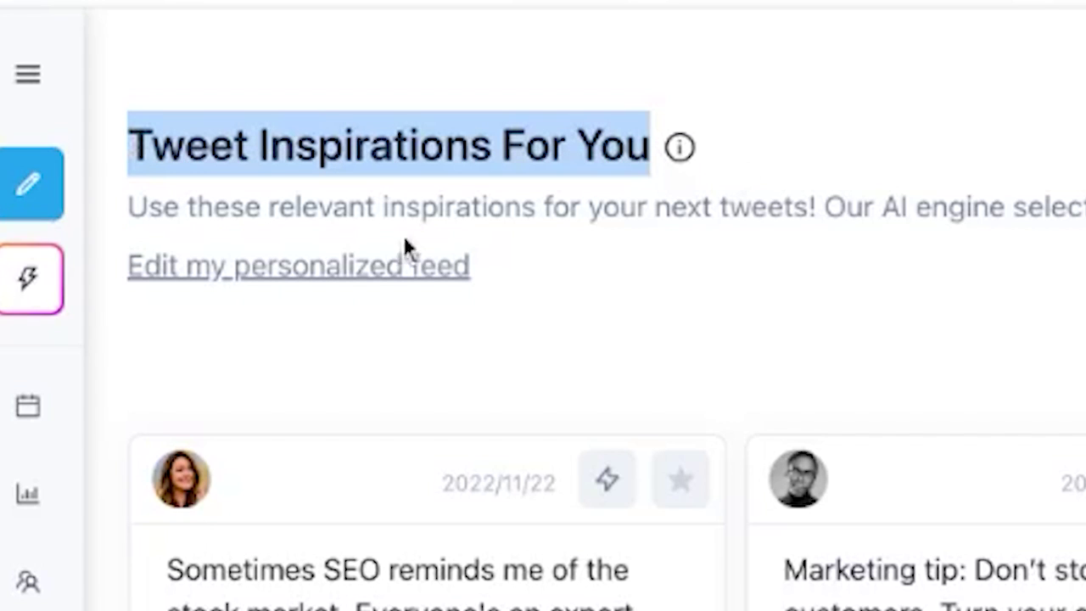
left_click(342, 270)
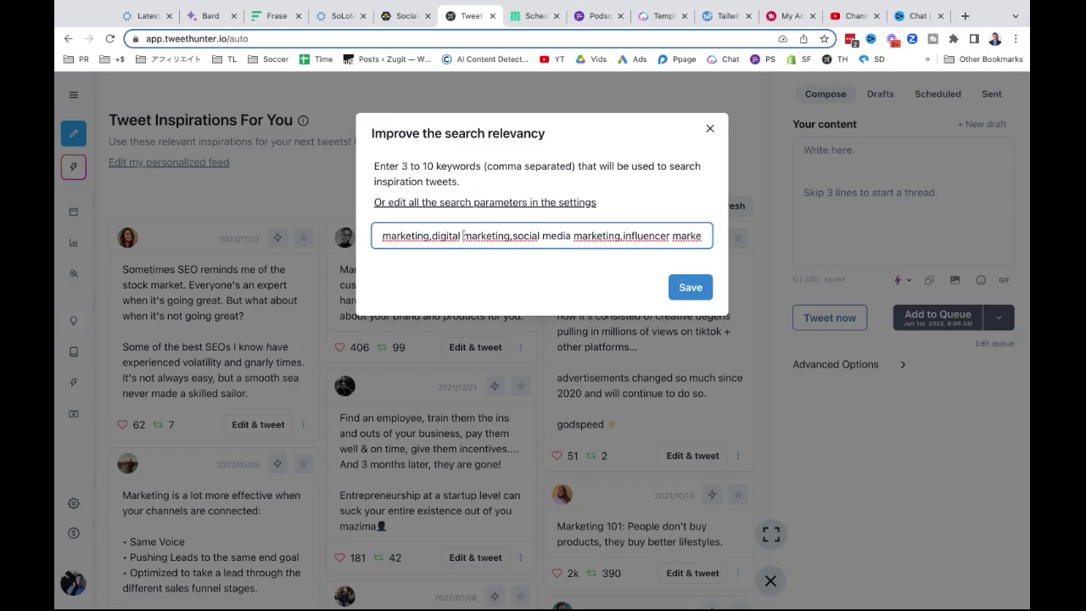
- Review the marketing keywords in the dialog and save them to reload the inspiration feed
left_click_drag(479, 241, 681, 238)
left_click(702, 236)
left_click(711, 127)
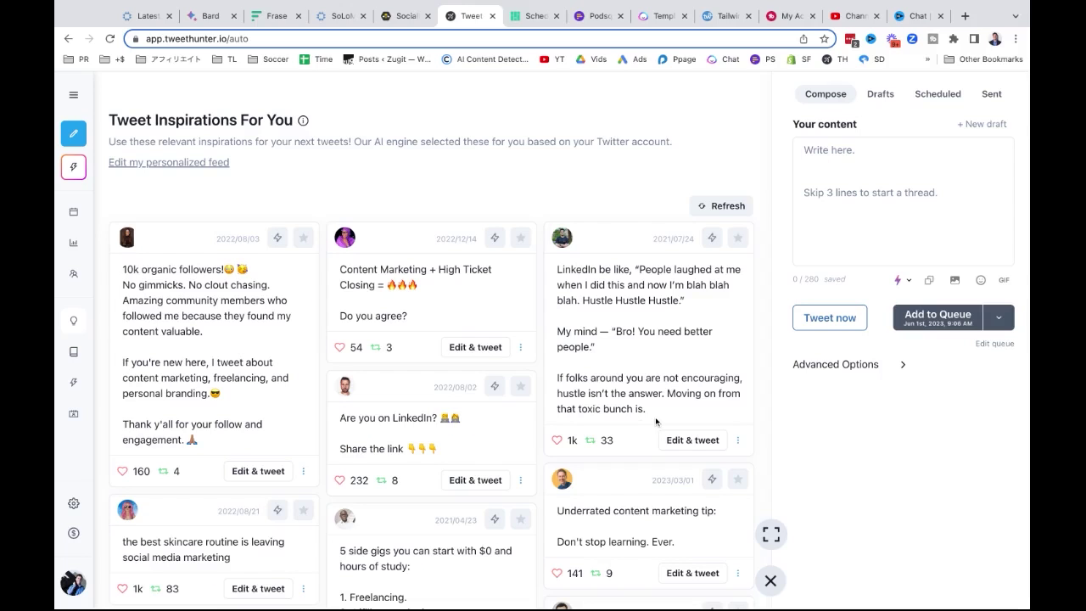
- Scroll through the inspiration feed and search the page for '2021' to highlight older dates
scroll(655, 417, "down", 4)
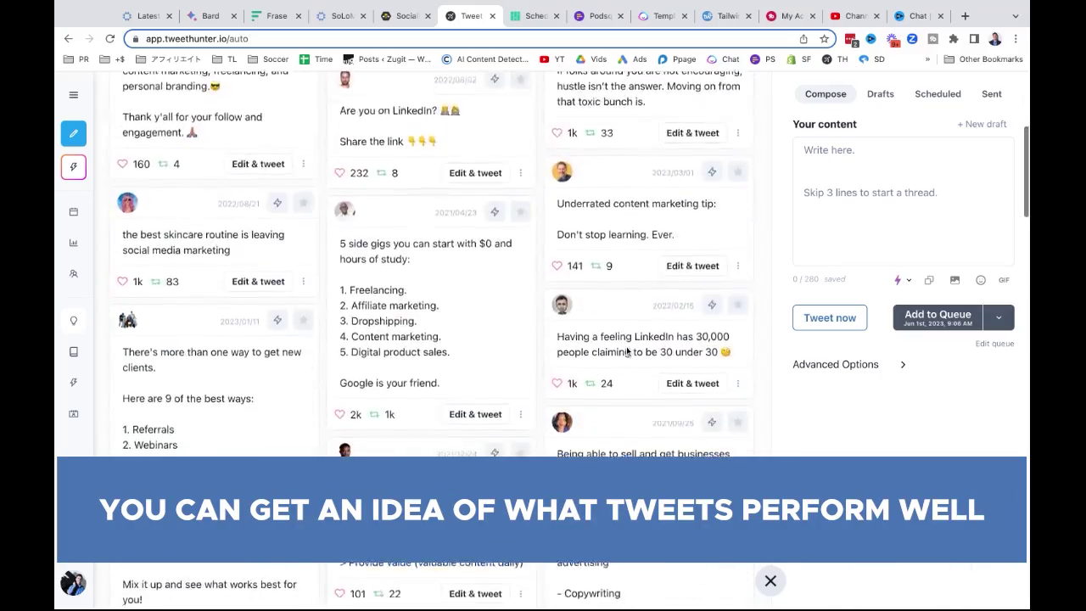
scroll(627, 350, "down", 2)
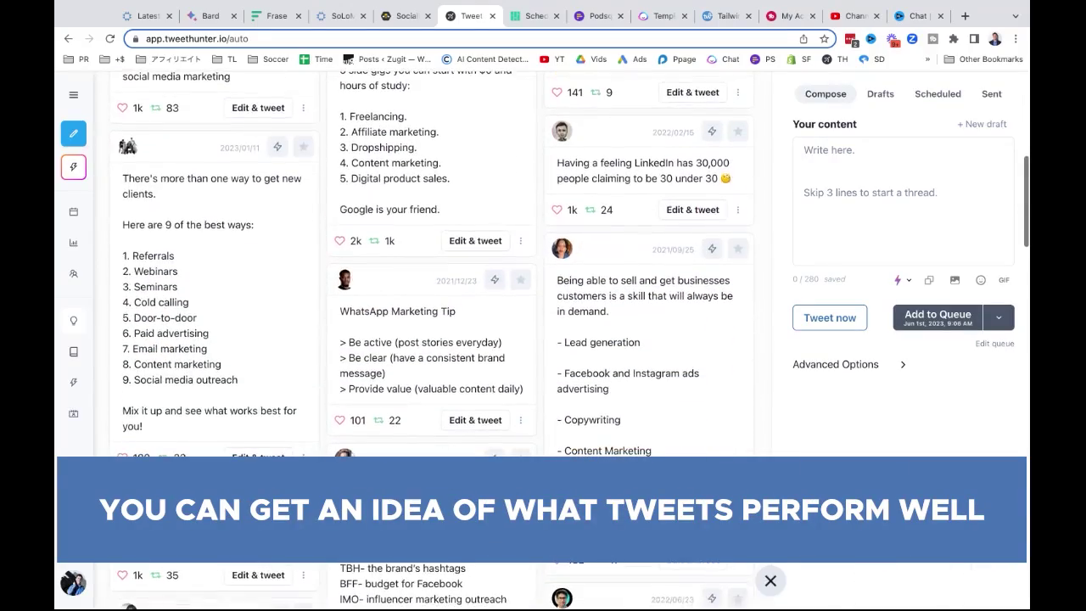
scroll(570, 339, "down", 5)
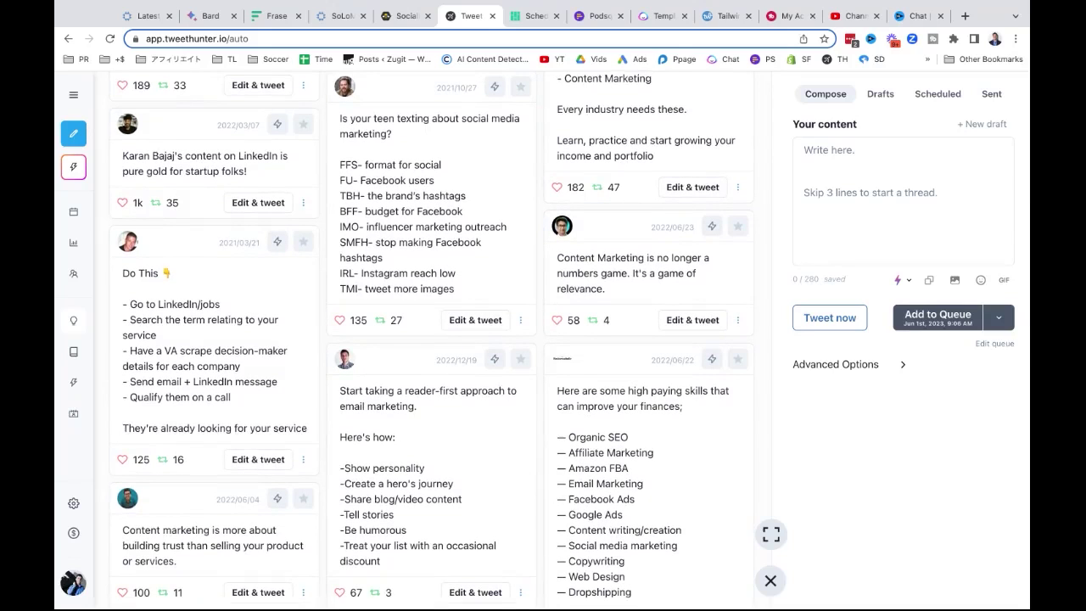
key("ctrl+f")
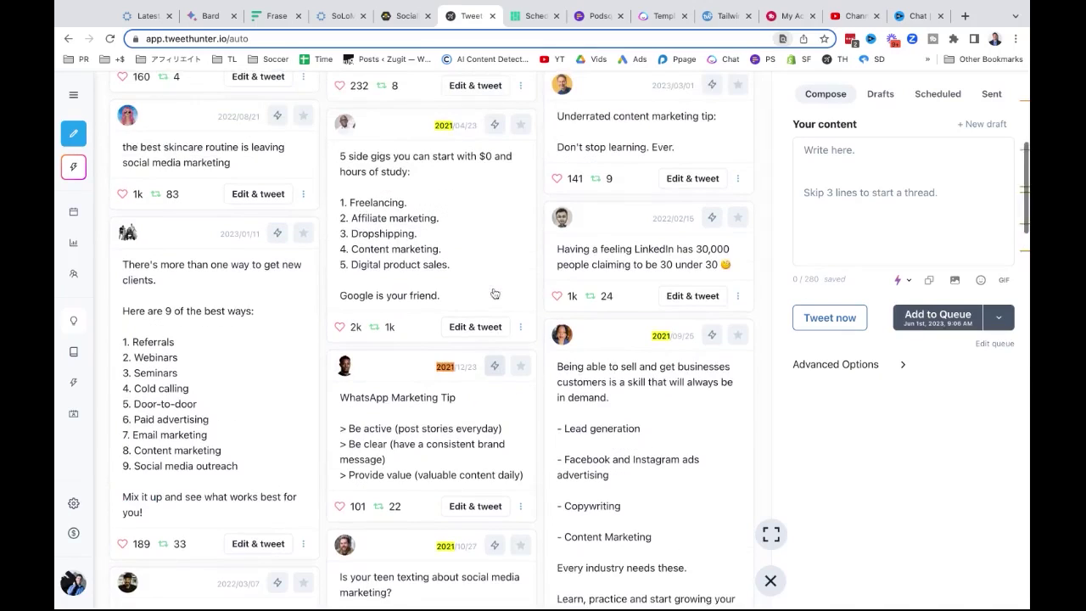
scroll(543, 339, "up", 1)
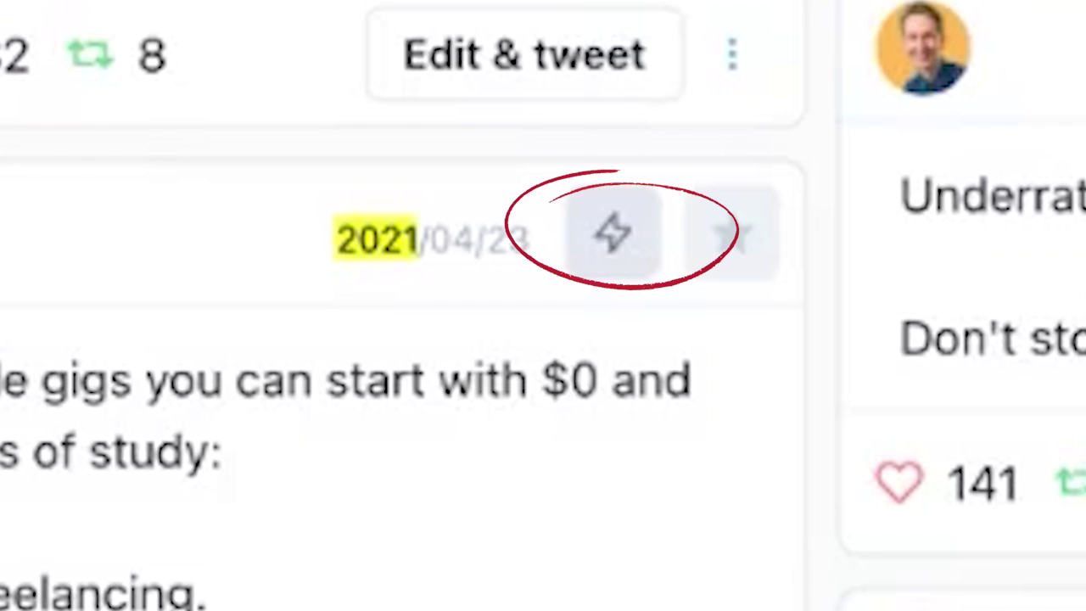
- AI-rewrite the '5 side gigs' tweet and add blank lines after 'hustles:' and before the closing
left_click(709, 66)
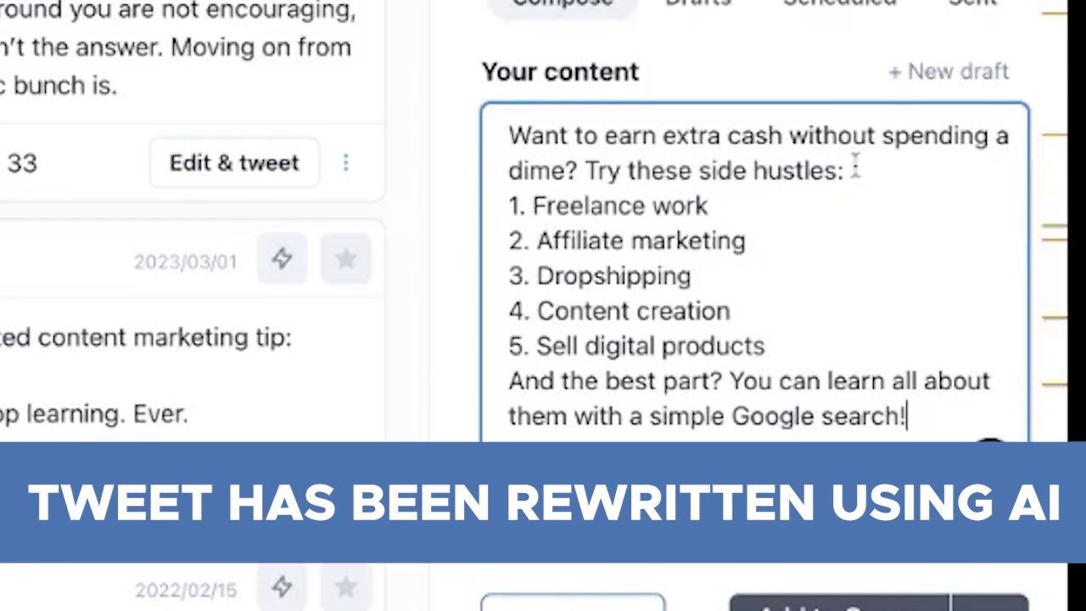
left_click(944, 162)
key("Return")
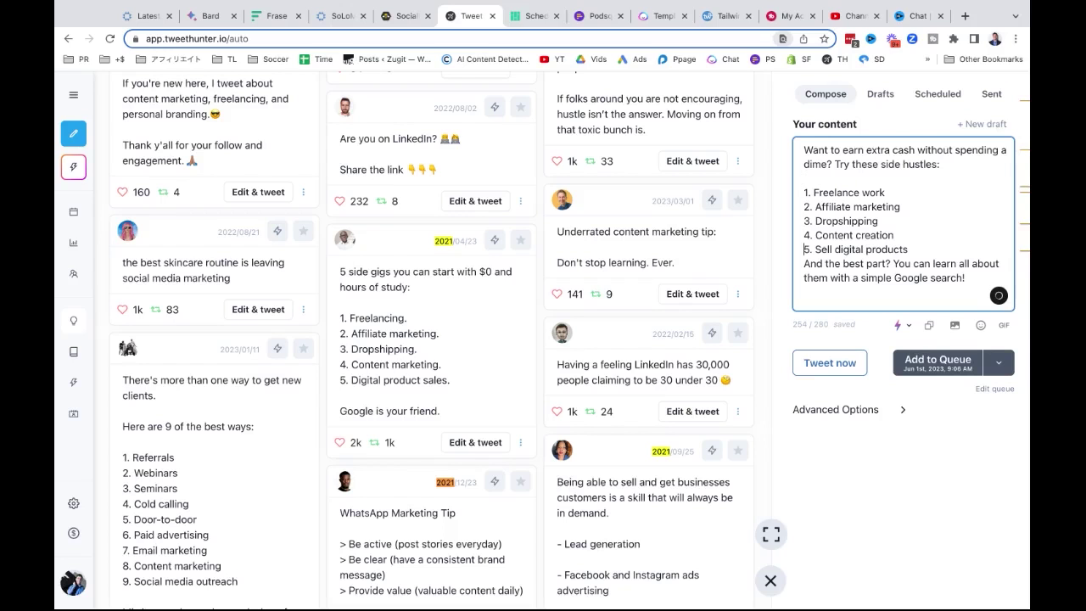
key("Return")
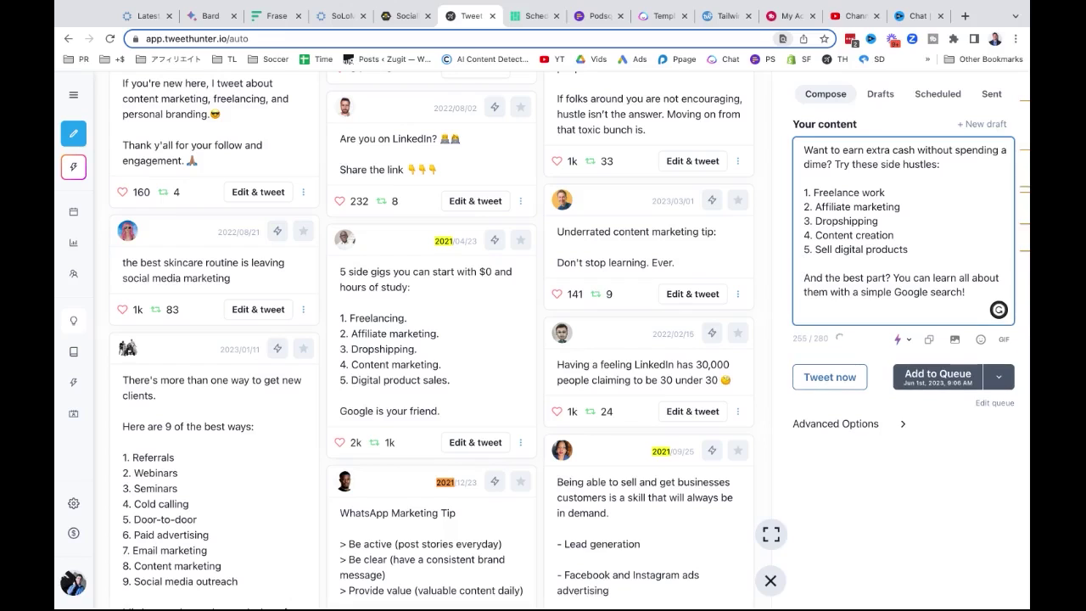
left_click(966, 292)
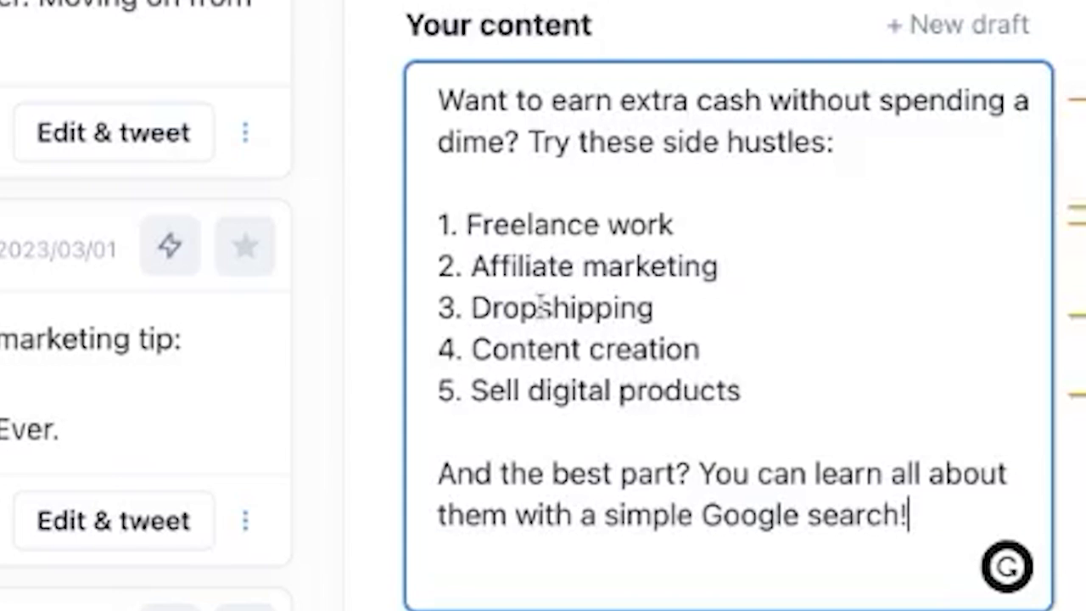
- Replace 'Dropshipping' with 'UGC content creation' and make item 1 'Digital marketing freelance'
double_click(470, 308)
key("BackSpace")
type("UG")
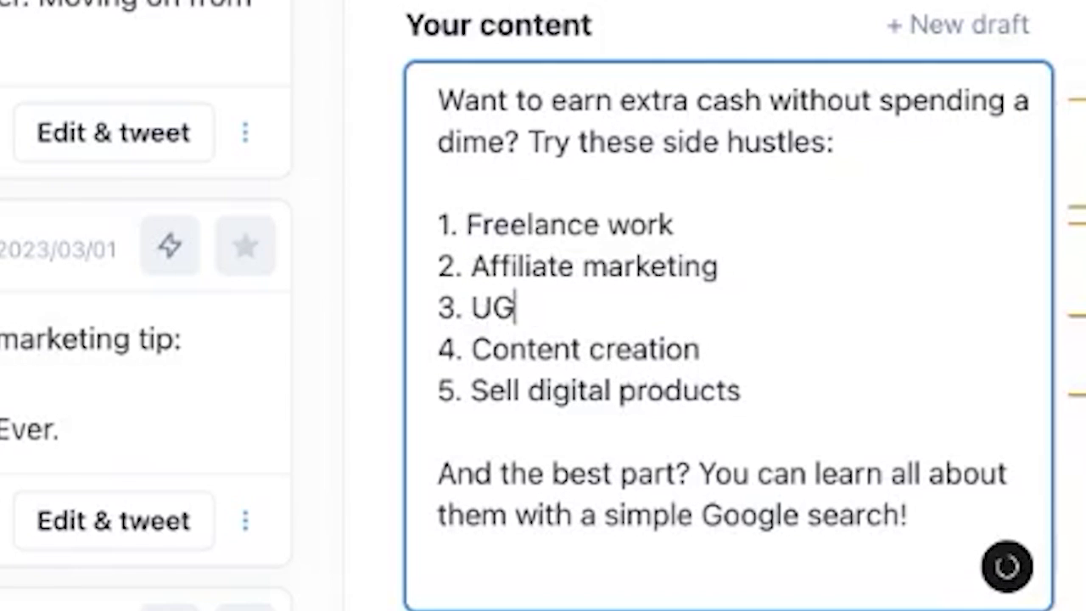
type("C content creation")
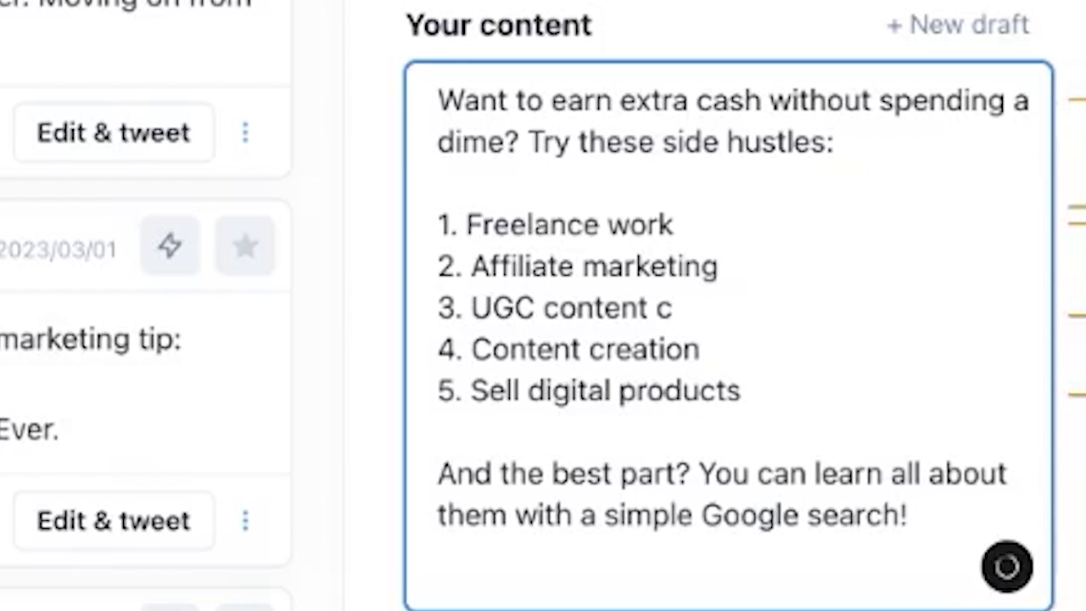
type("Digiatl")
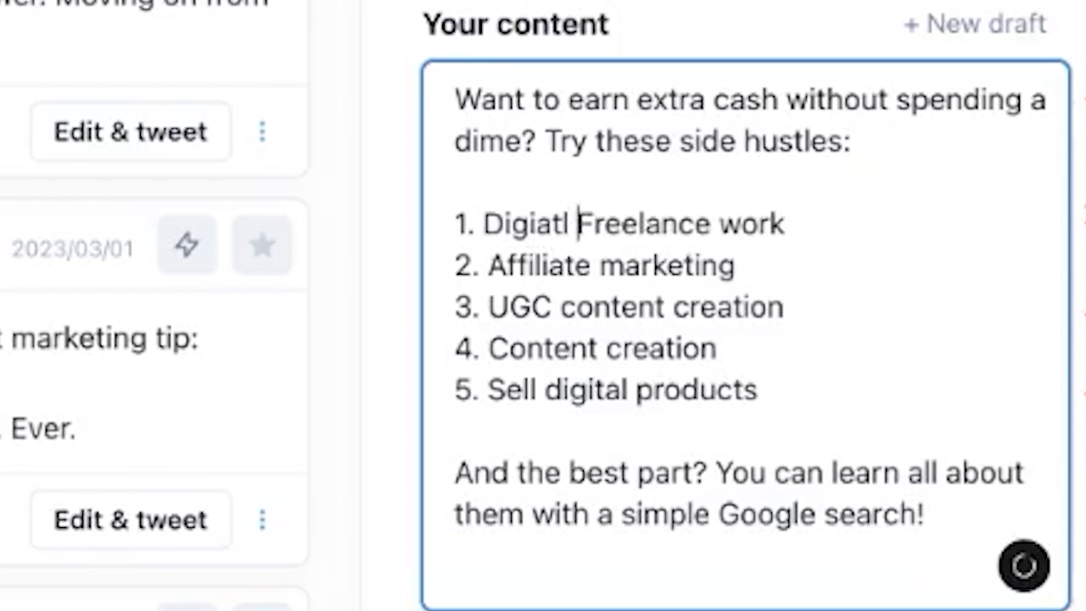
key("BackSpace")
key("BackSpace")
key("BackSpace")
key("BackSpace")
type("tal marketin")
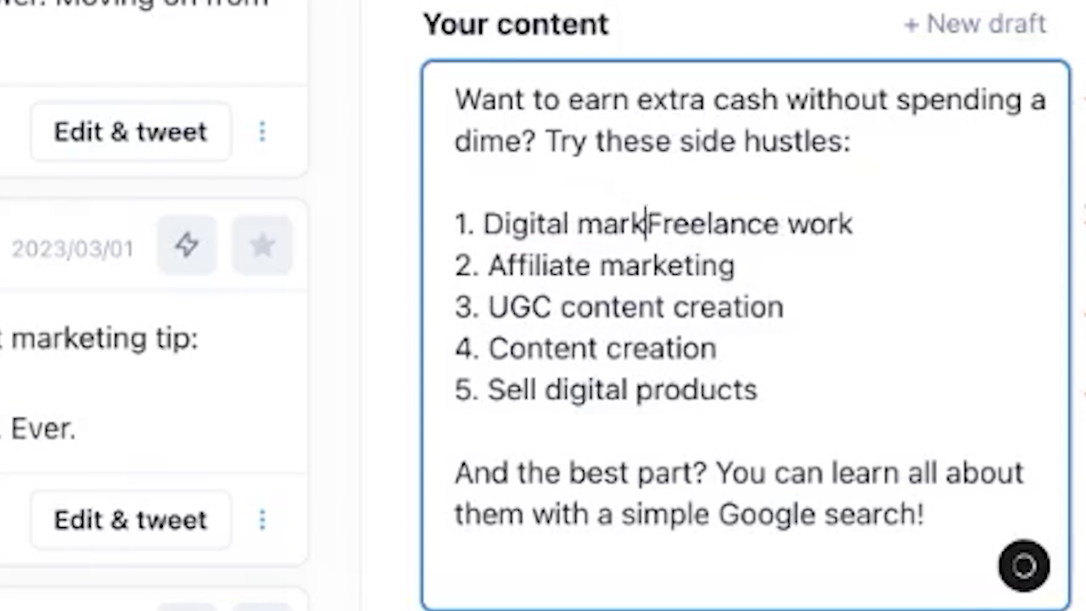
key("BackSpace")
type("g ")
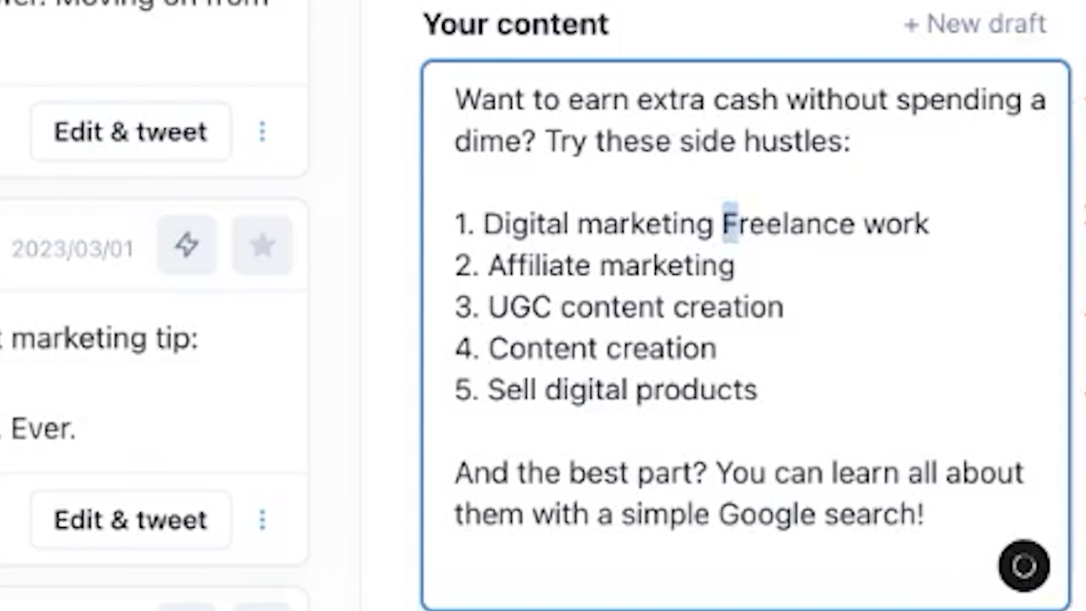
type("f")
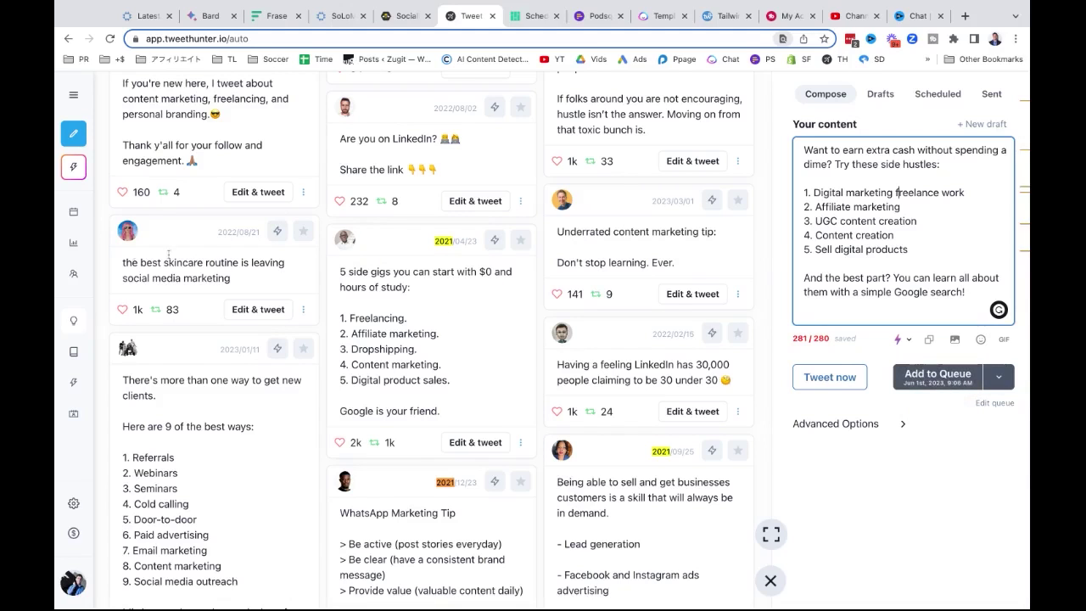
- Go to My Queue and preview, then close, the tweet queued for today
mouse_move(110, 244)
left_click(108, 214)
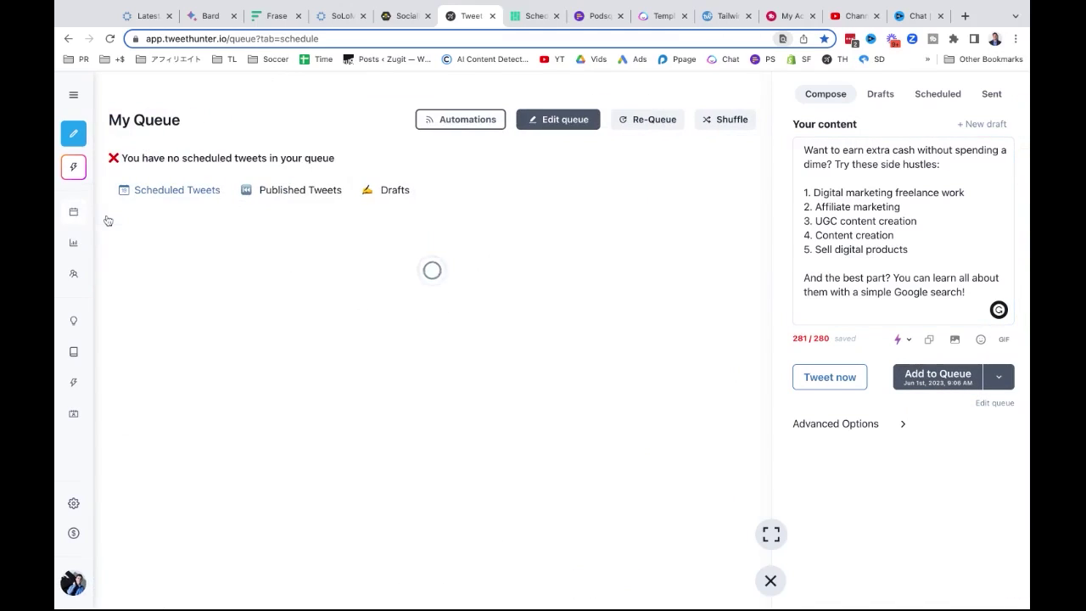
left_click(335, 267)
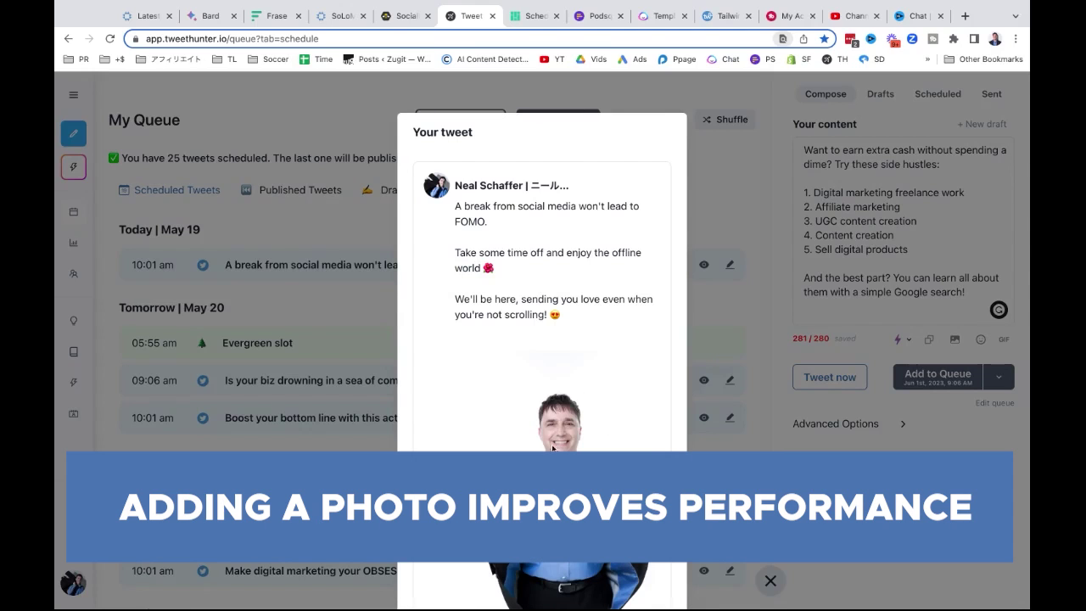
left_click(512, 92)
scroll(505, 93, "down", 3)
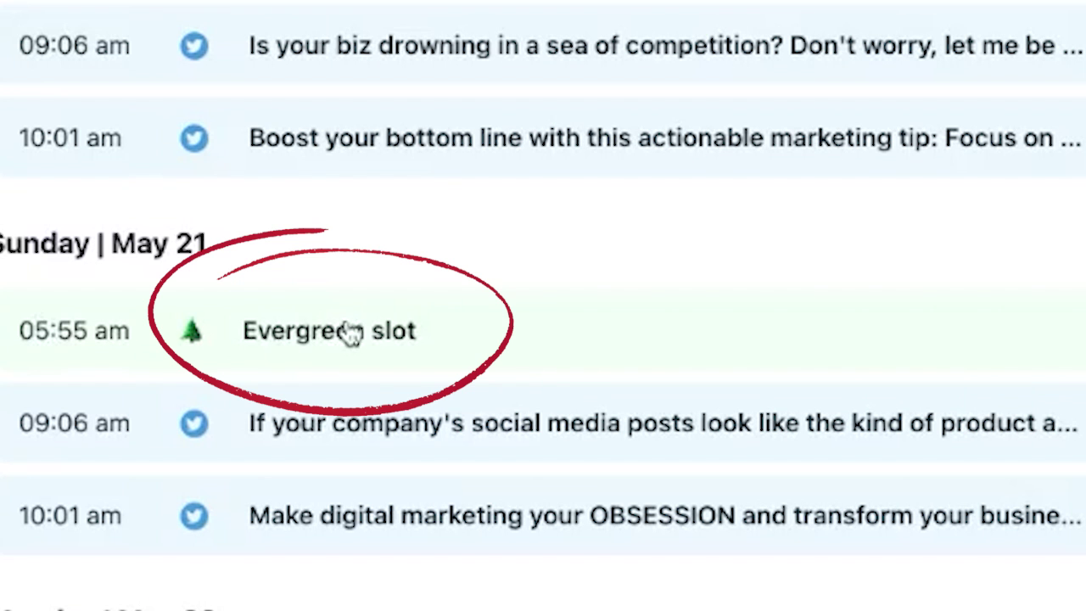
- Schedule the draft into the May 21, 5:55 AM Evergreen slot and open the Evergreen collection
left_click(266, 348)
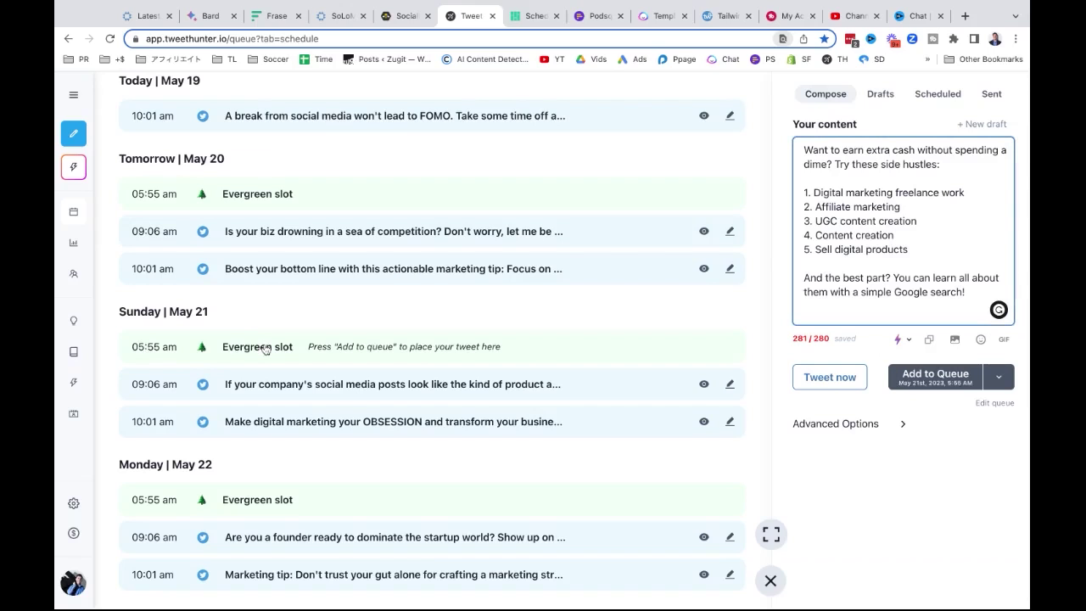
mouse_move(115, 231)
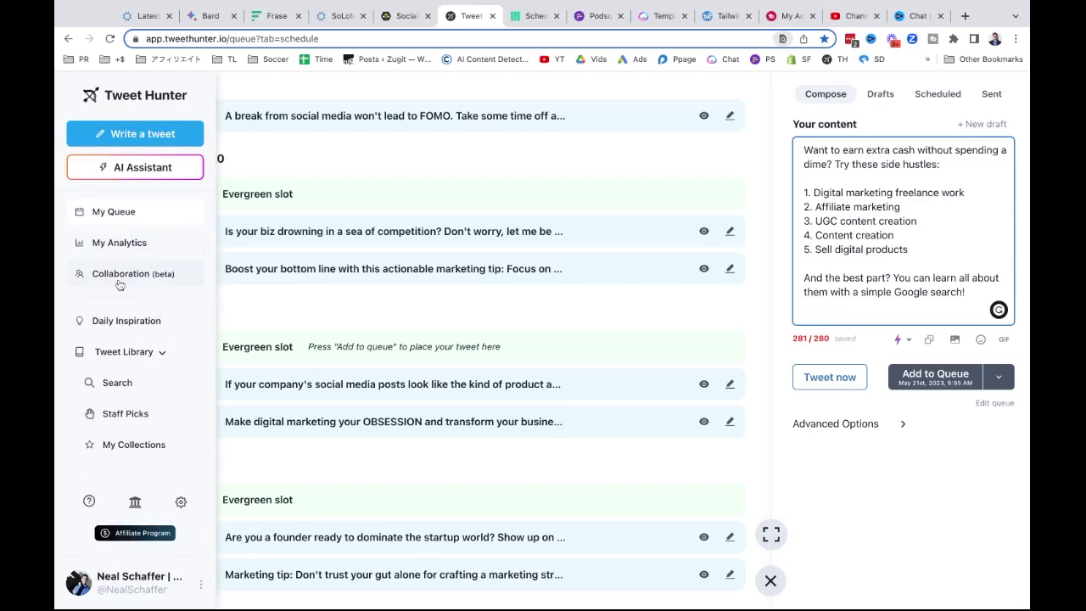
scroll(122, 446, "down", 2)
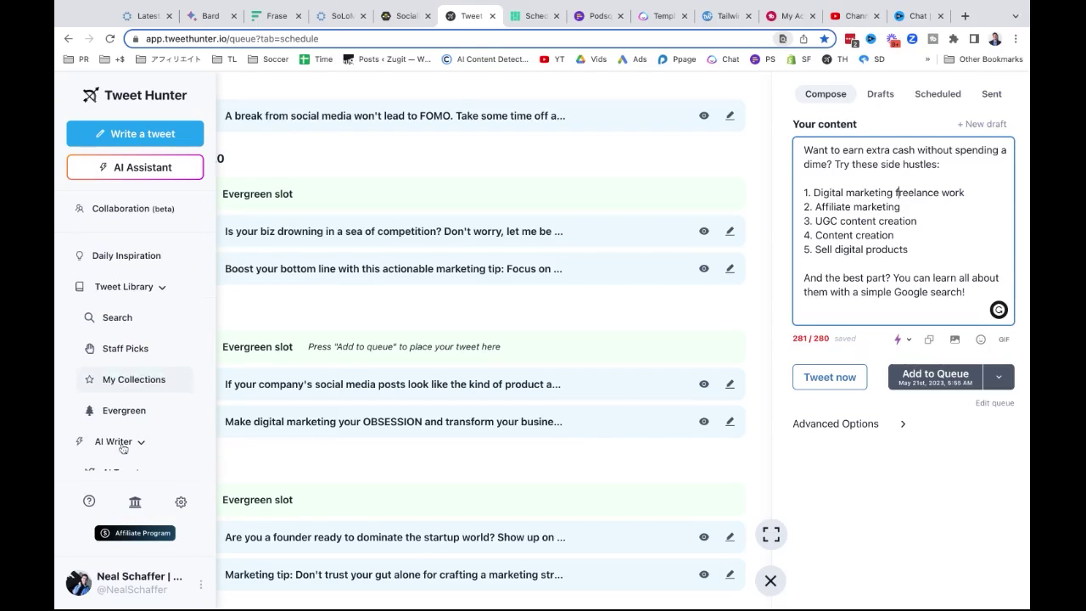
left_click(123, 413)
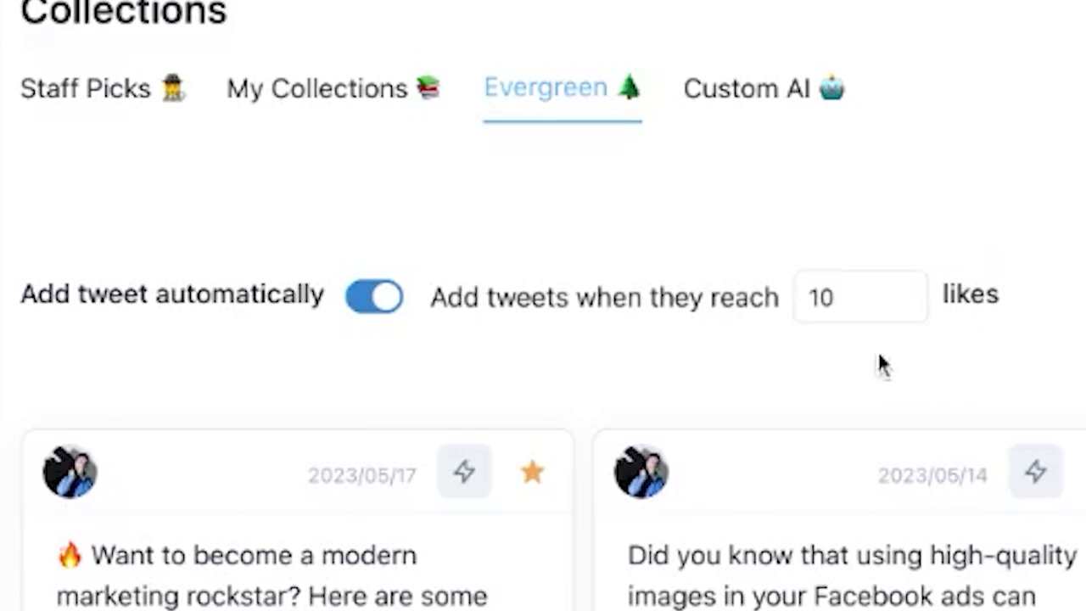
scroll(464, 271, "down", 1)
scroll(490, 323, "down", 8)
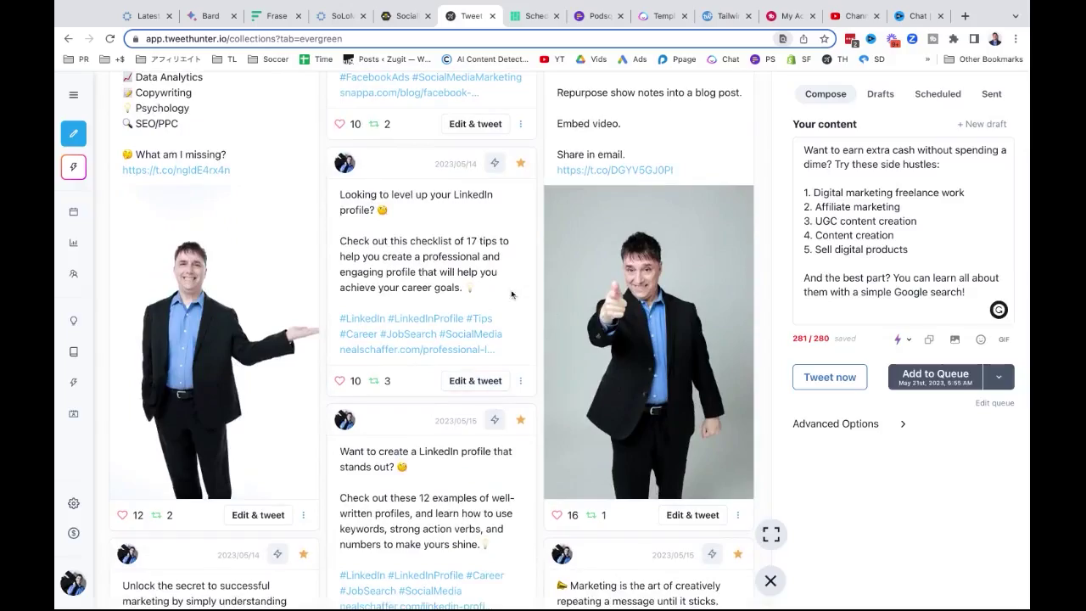
scroll(509, 293, "down", 5)
scroll(491, 434, "down", 10)
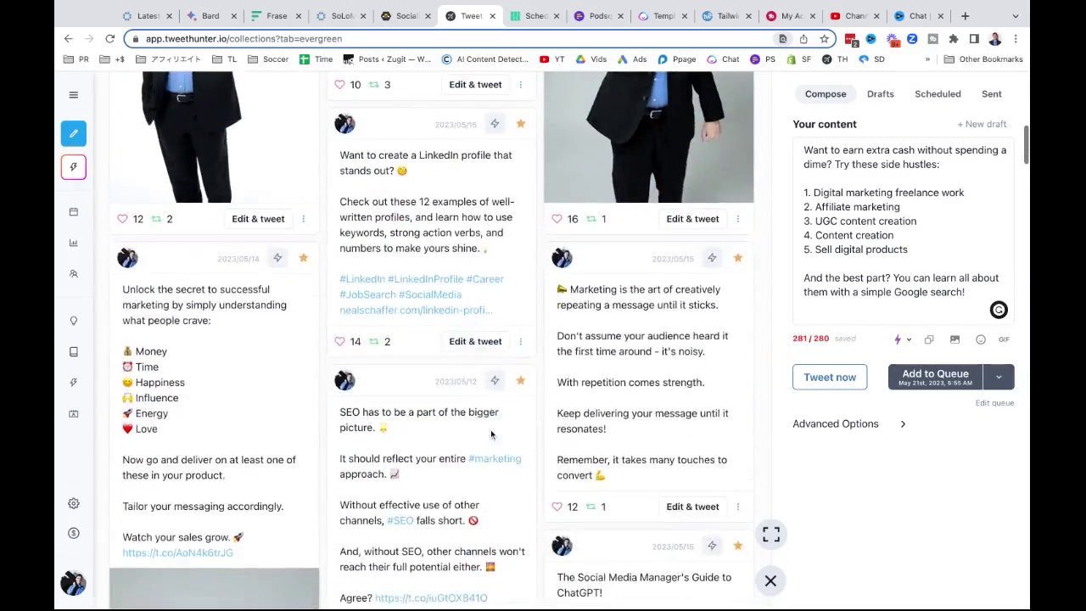
scroll(491, 479, "down", 12)
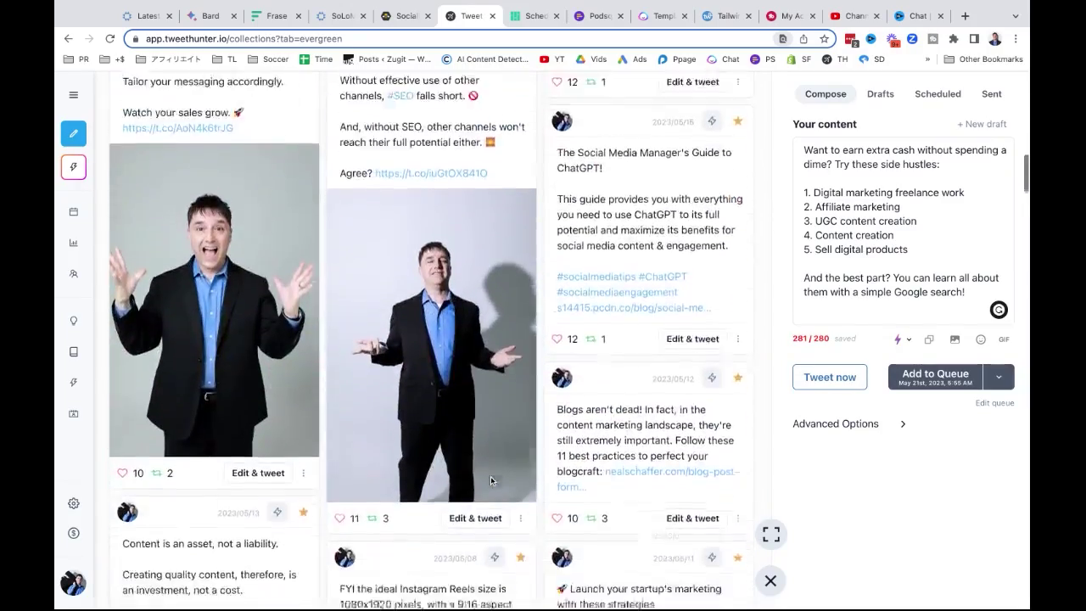
scroll(494, 400, "down", 8)
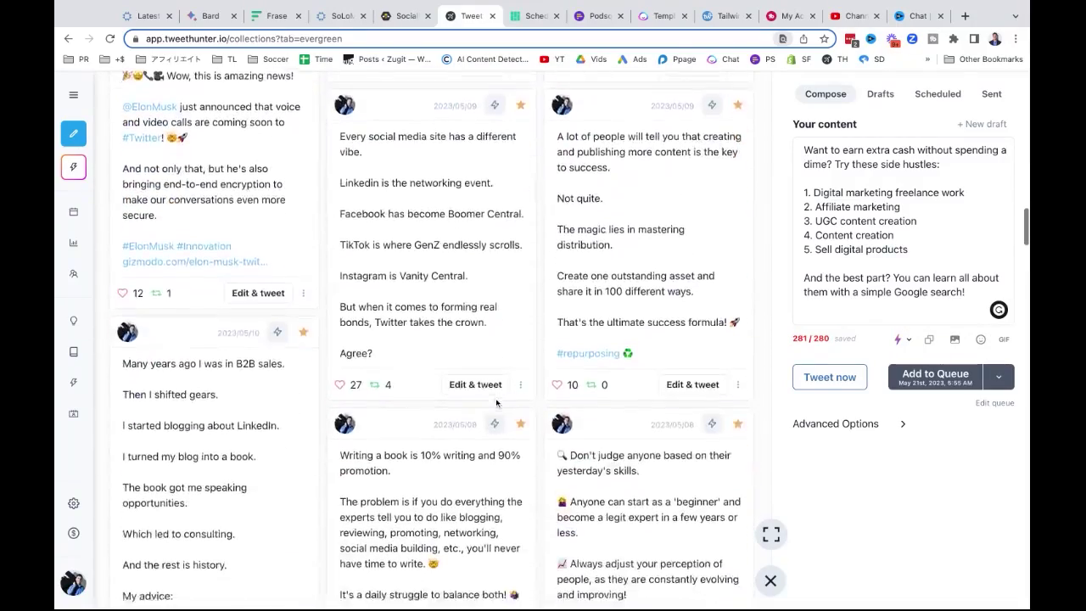
scroll(415, 327, "up", 3)
scroll(415, 327, "up", 20)
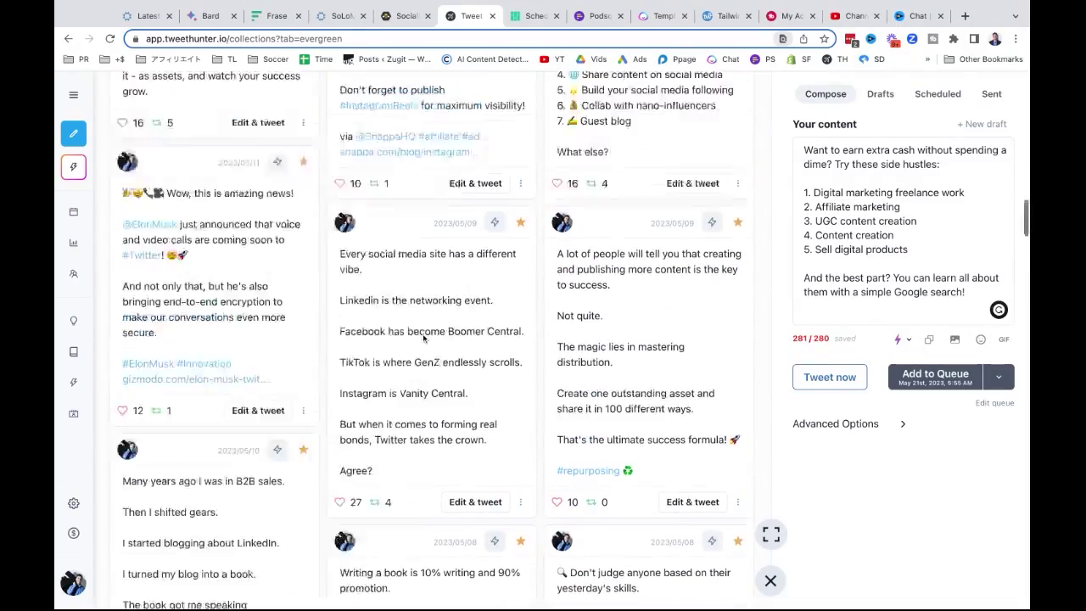